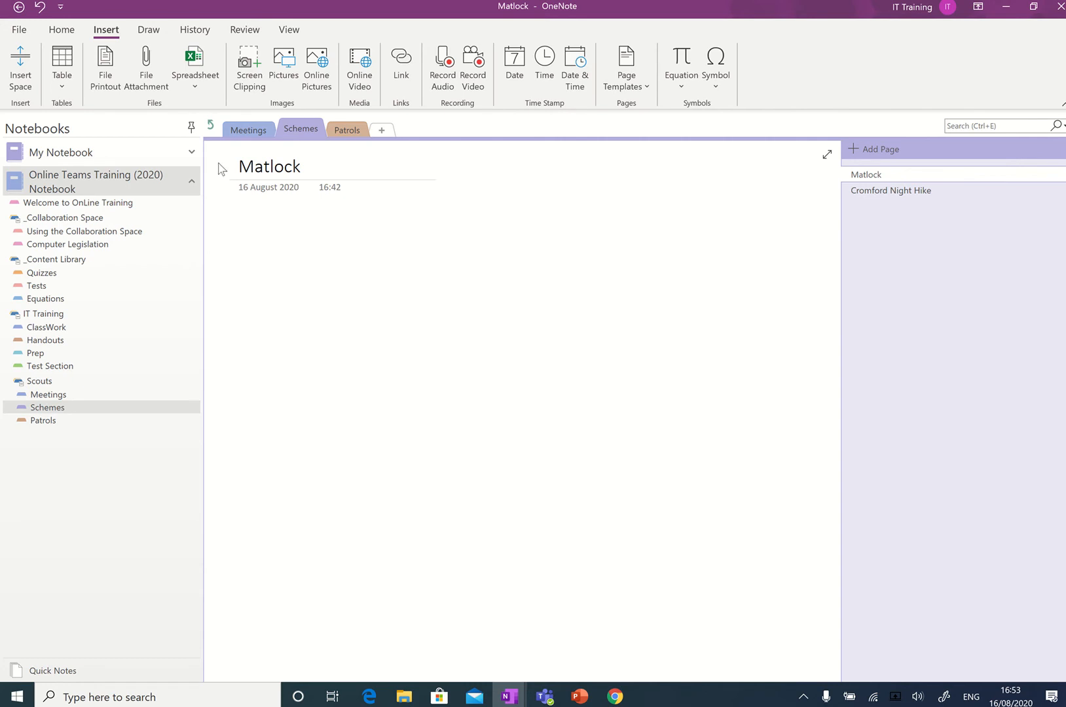
Insert Matlock Scheme.pdf from the software > OneNote folder into the Matlock page as a printout.
left_click(146, 85)
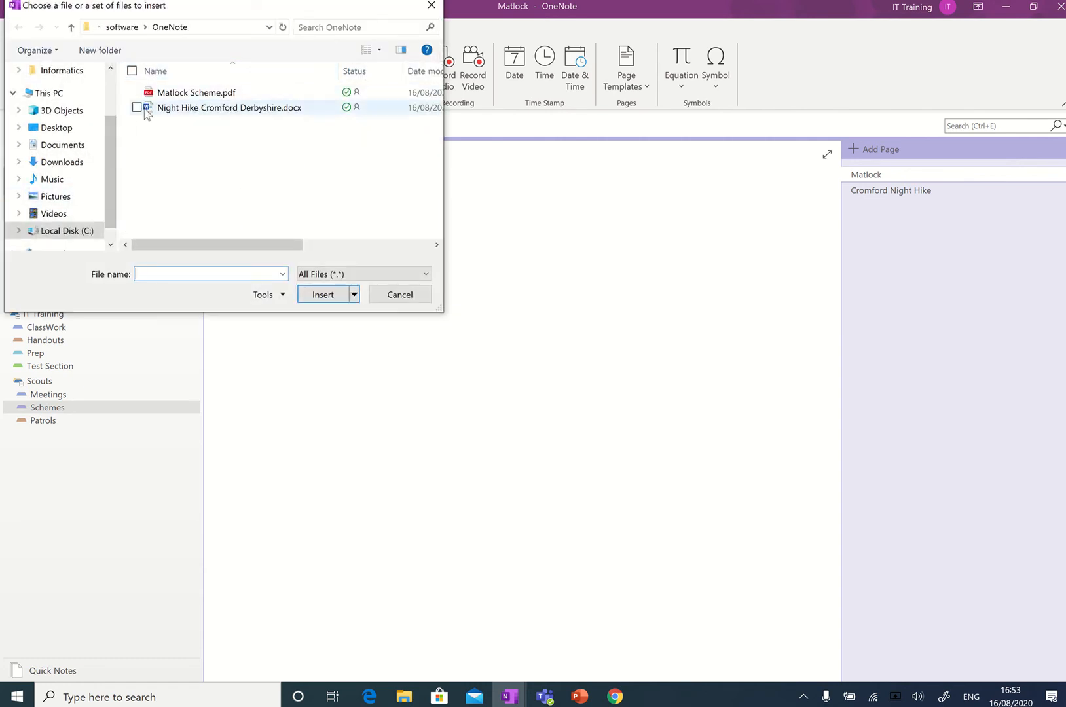
left_click(73, 71)
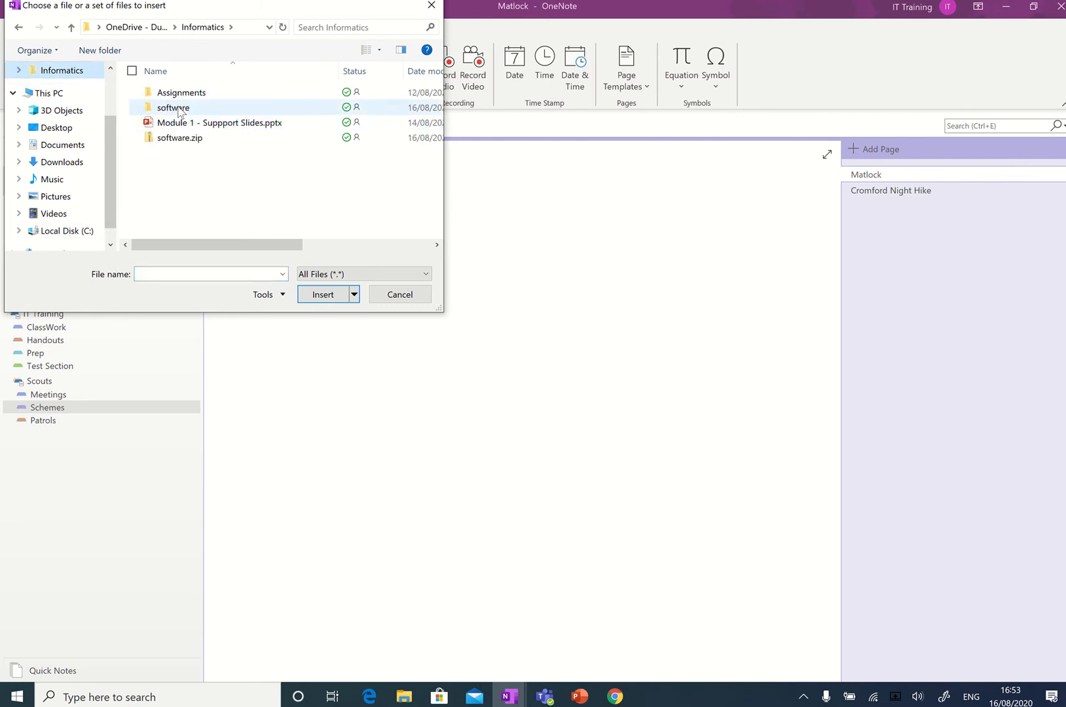
double_click(172, 108)
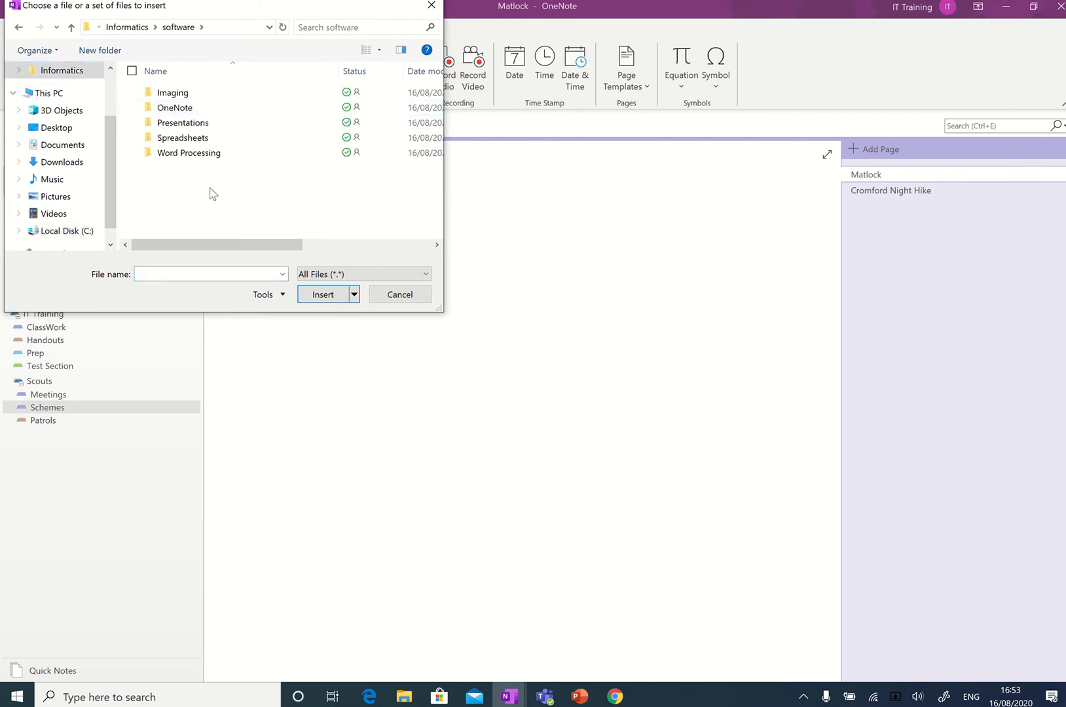
double_click(175, 108)
left_click(205, 98)
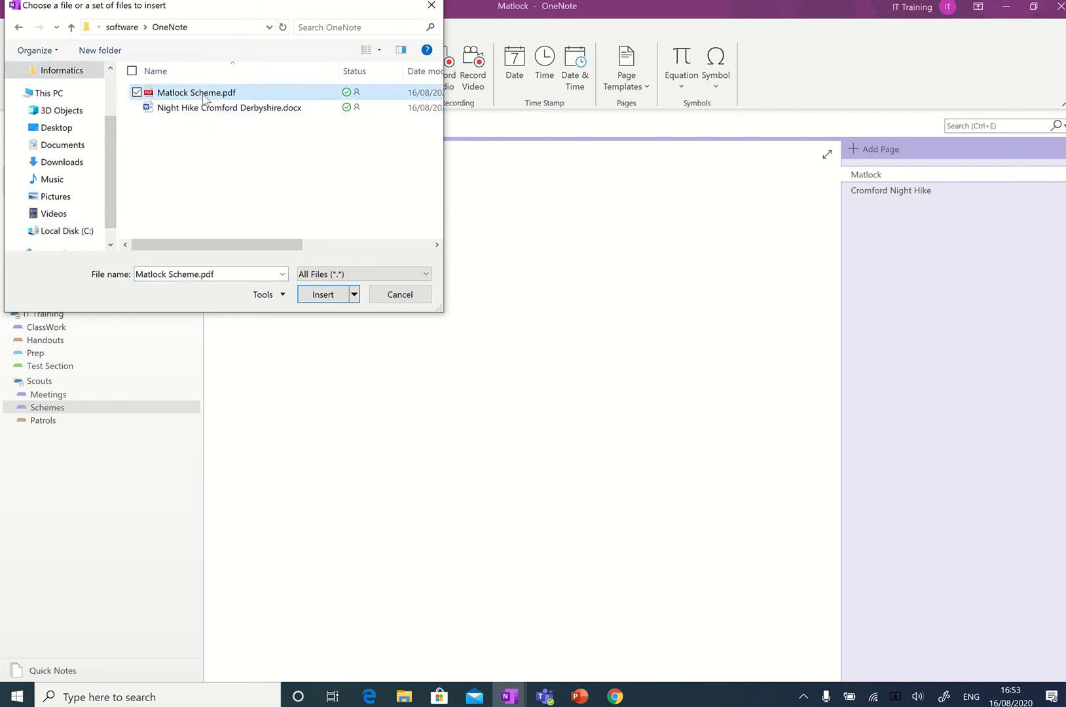
left_click(308, 298)
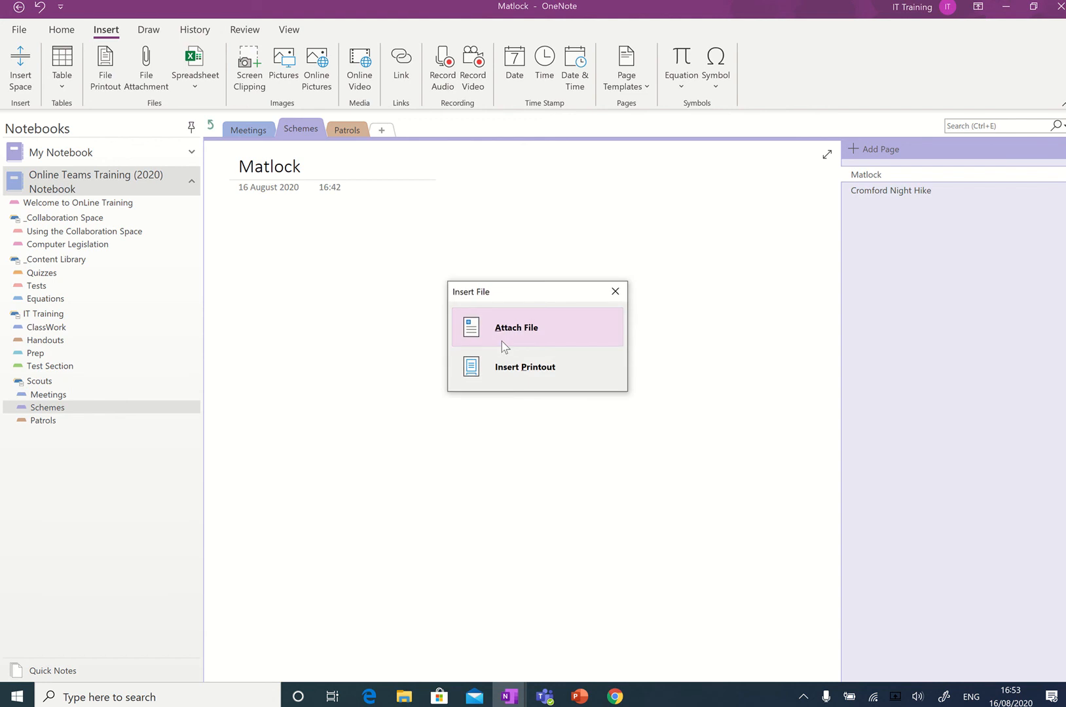
left_click(526, 370)
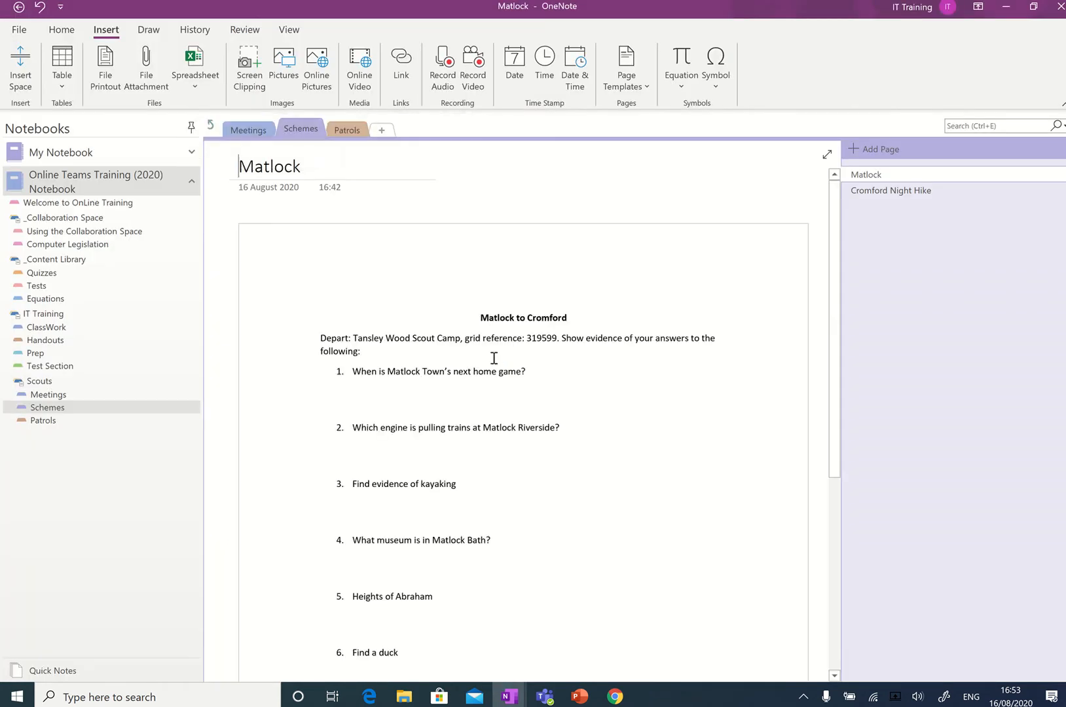
Look over the inserted Matlock printout and delete it from the page.
scroll(521, 380, "down", 3)
scroll(521, 382, "up", 3)
left_click(390, 256)
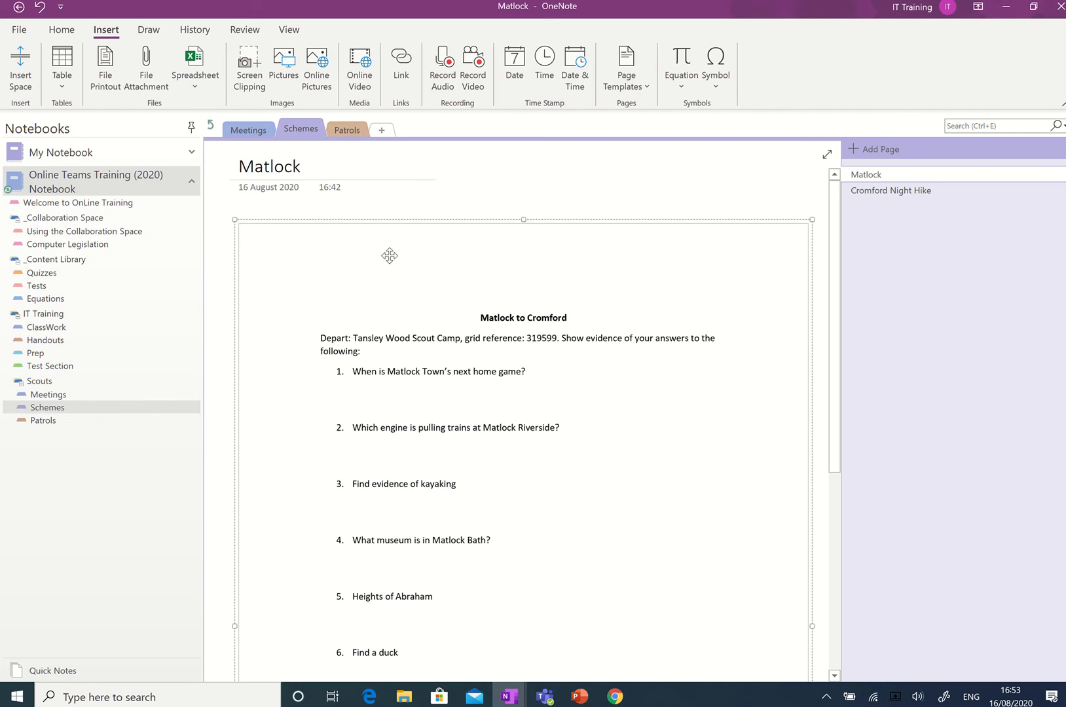
key("Delete")
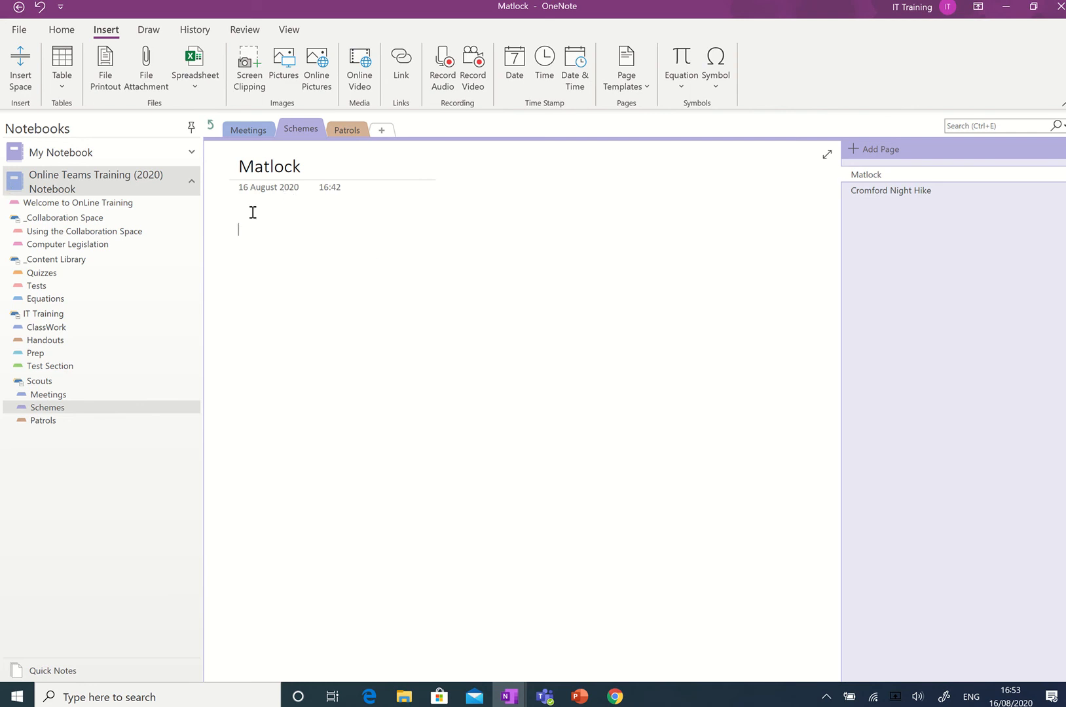
Attach Matlock Scheme.pdf to the Matlock page as a file.
left_click(160, 72)
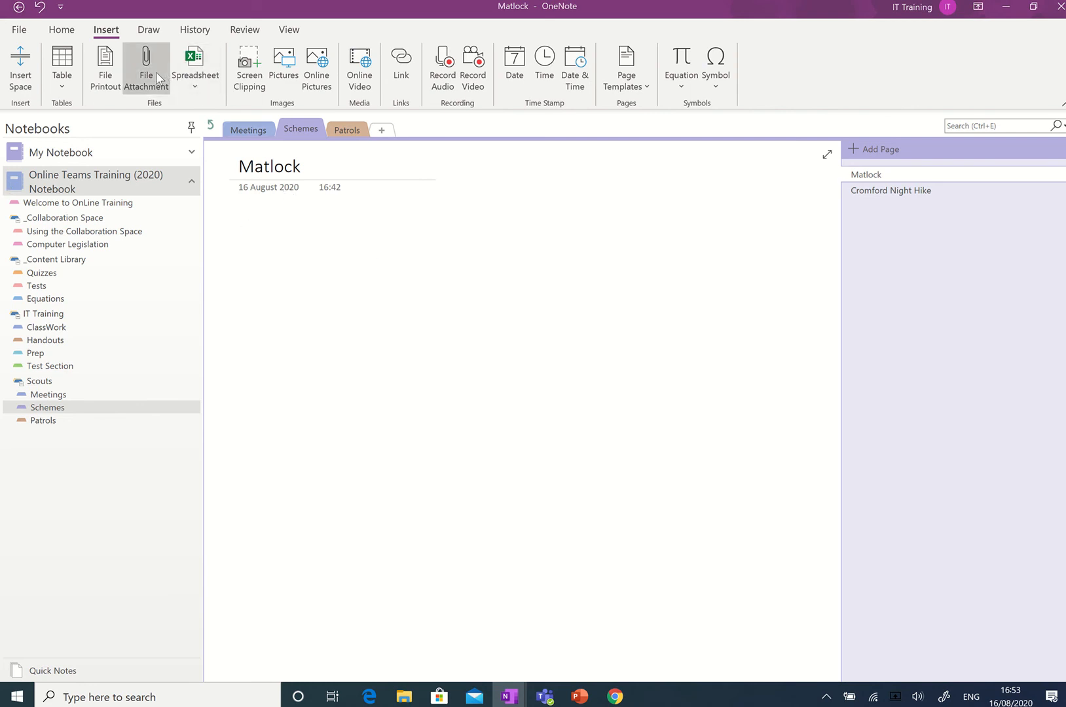
left_click(197, 93)
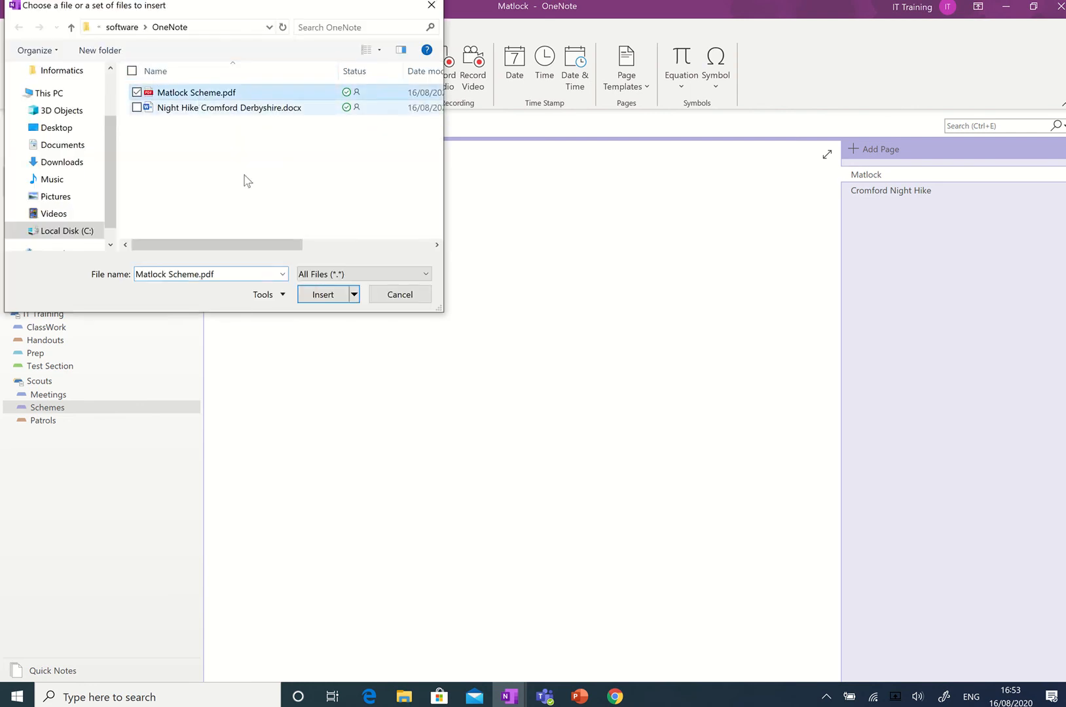
left_click(323, 294)
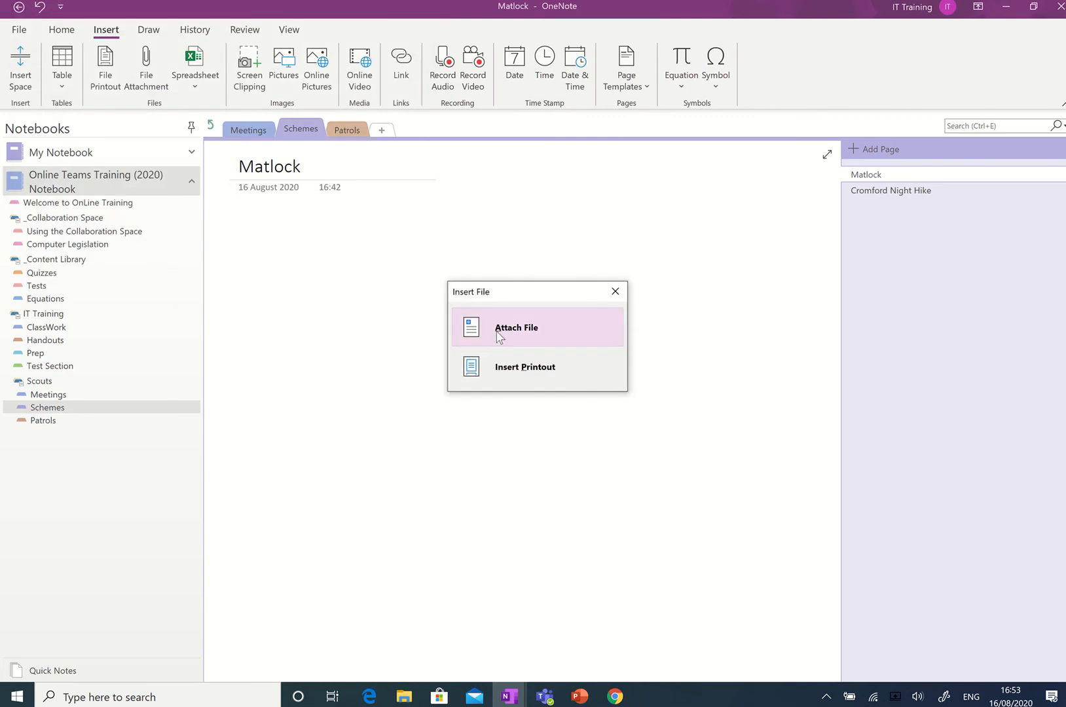
left_click(497, 336)
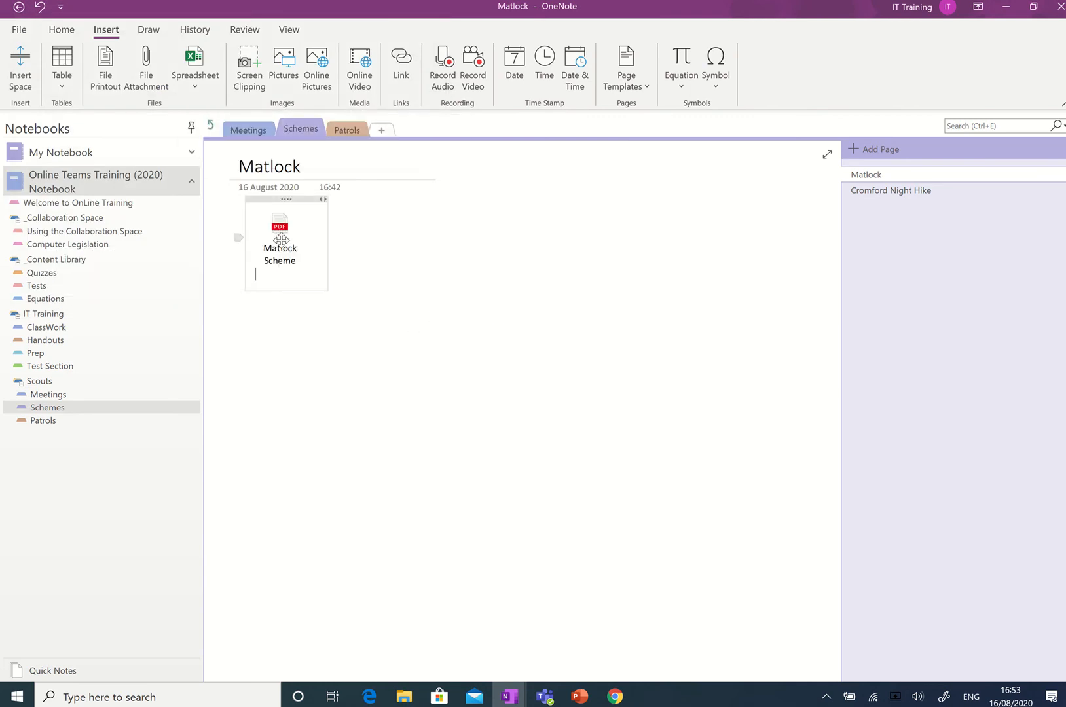
Insert the attached Matlock Scheme PDF as a printout on the same page.
right_click(282, 241)
left_click(329, 316)
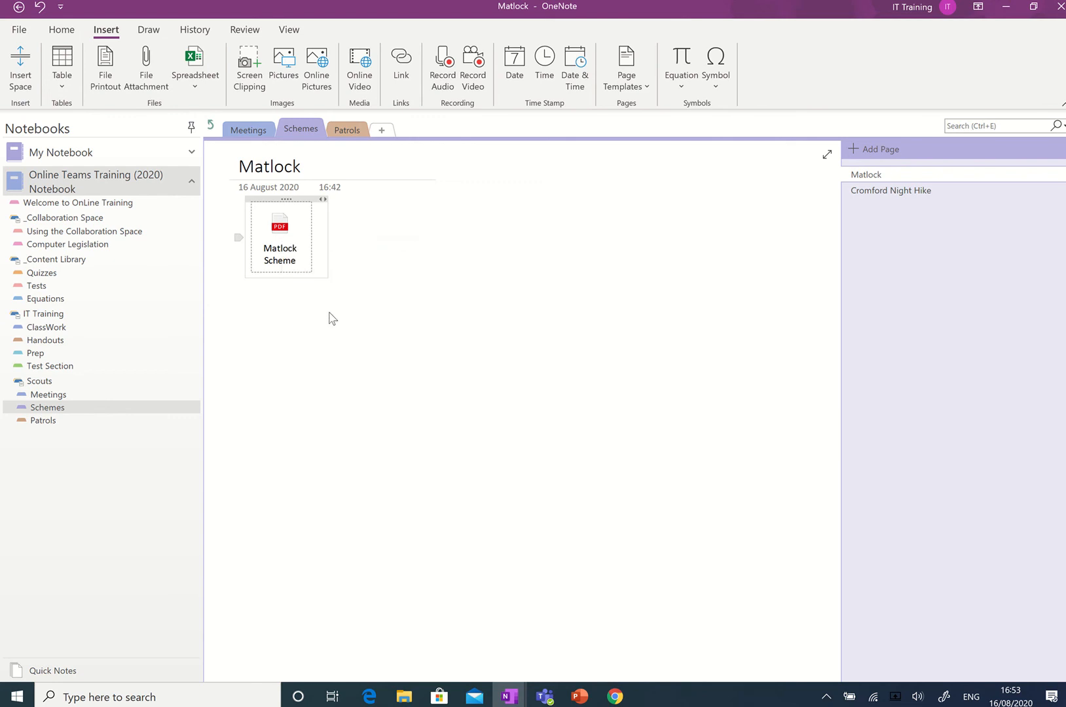
left_click(491, 391)
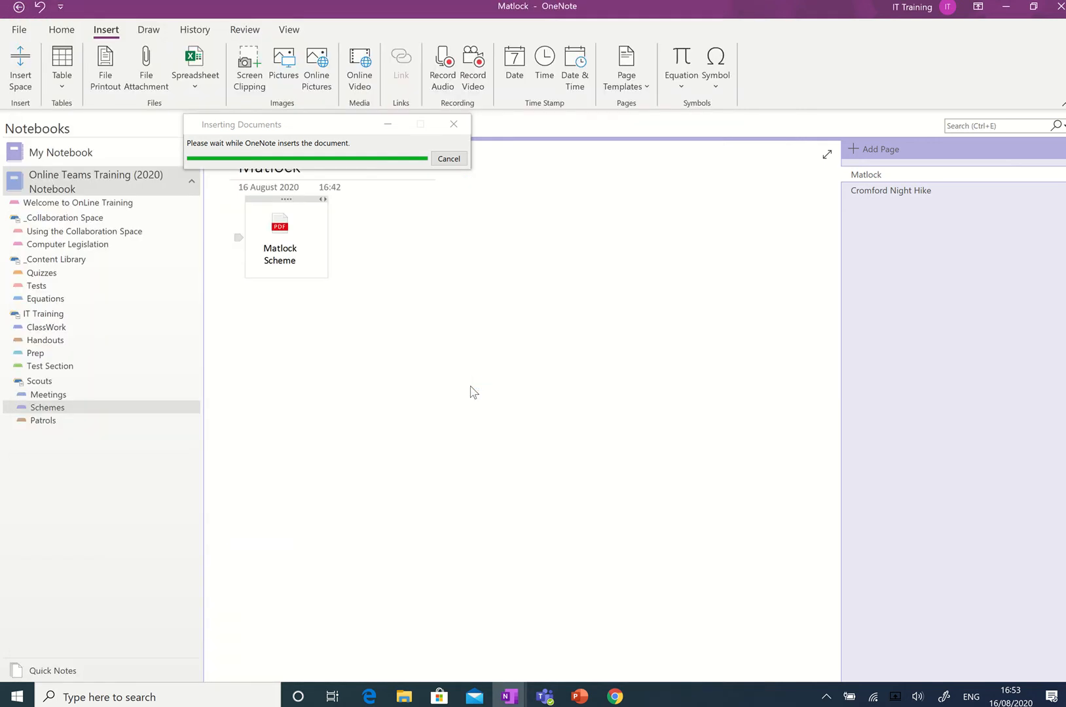
scroll(470, 384, "up", 6)
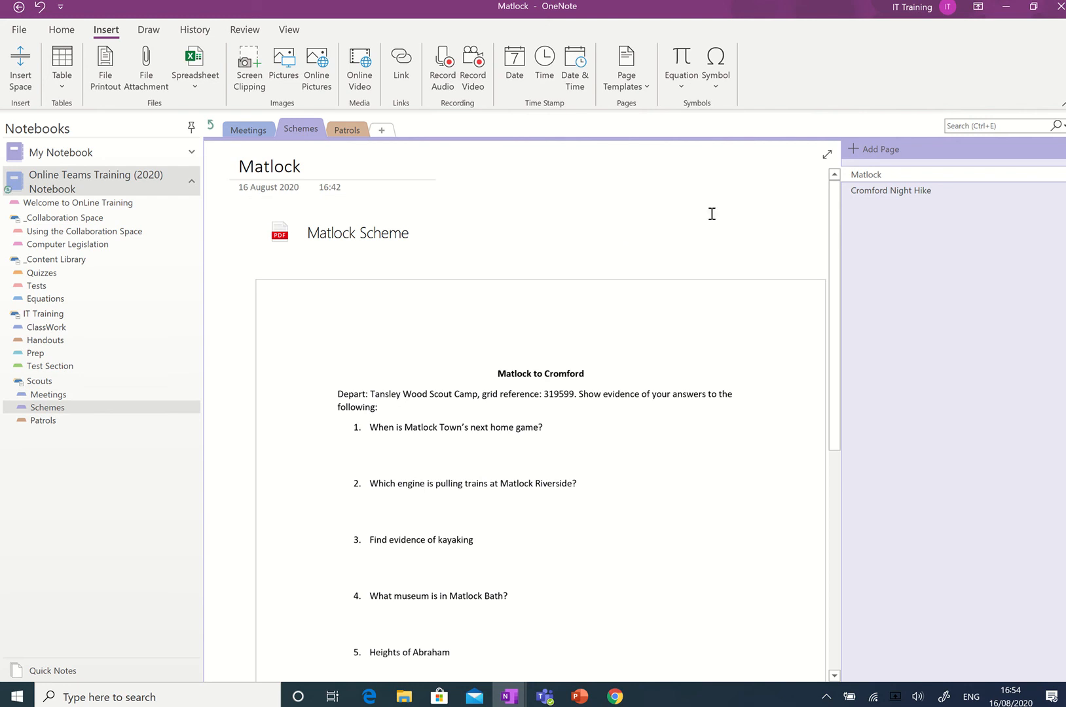
Attach Night Hike Cromford Derbyshire.docx as a file to the Cromford Night Hike page.
left_click(882, 192)
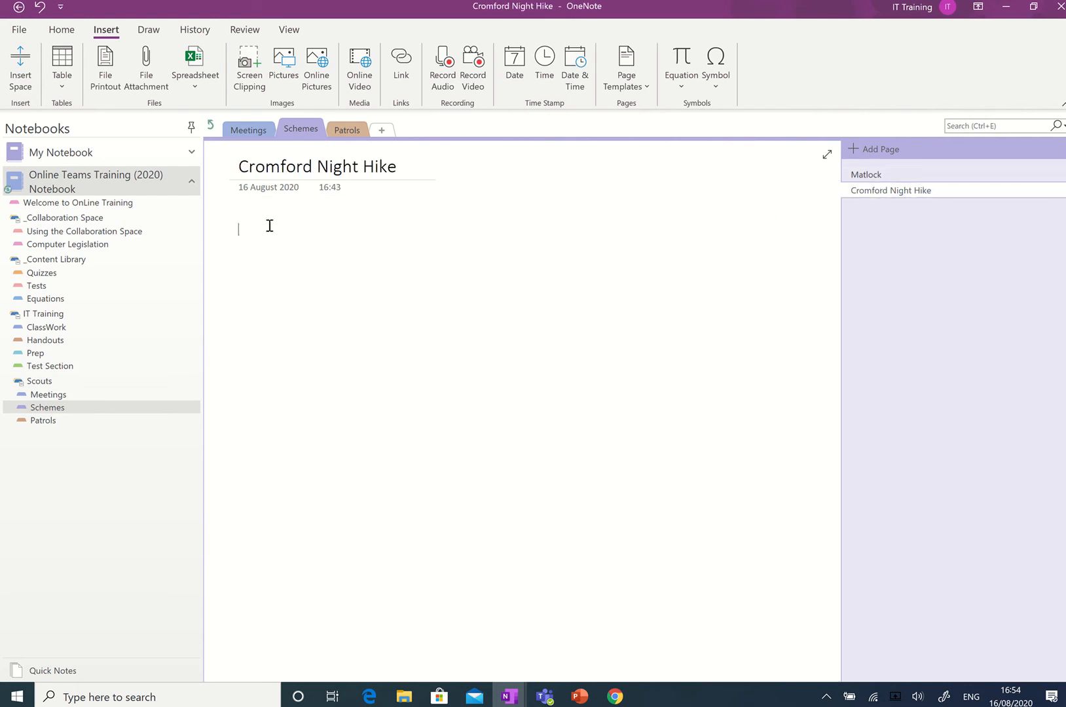
left_click(153, 74)
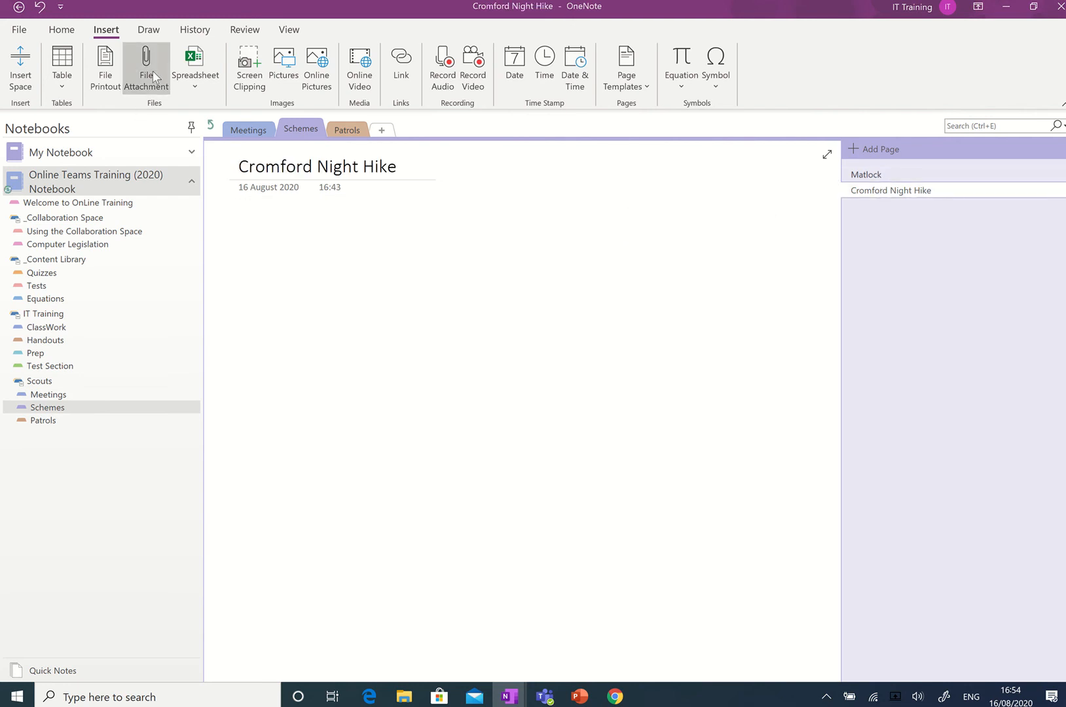
left_click(203, 110)
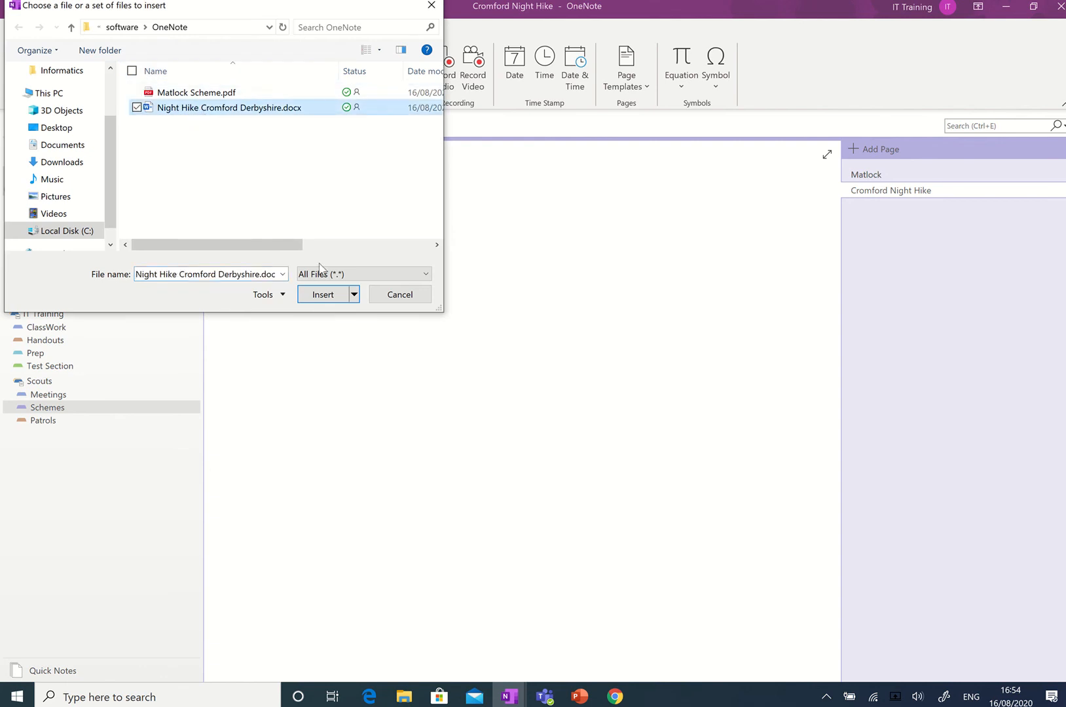
left_click(325, 296)
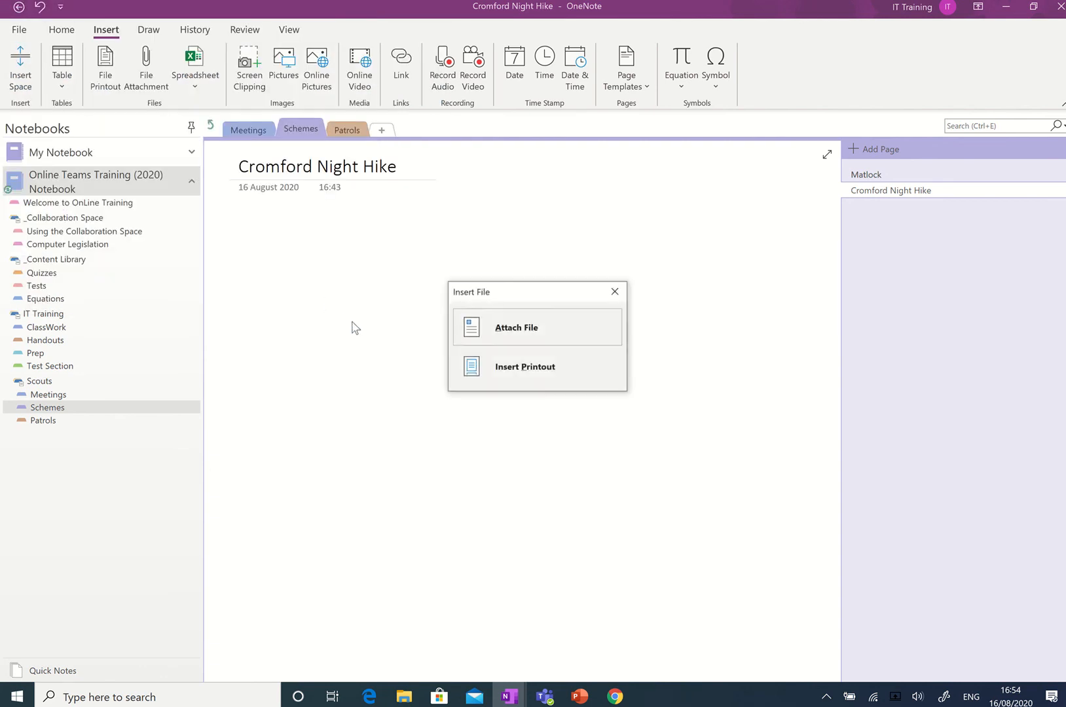
left_click(503, 330)
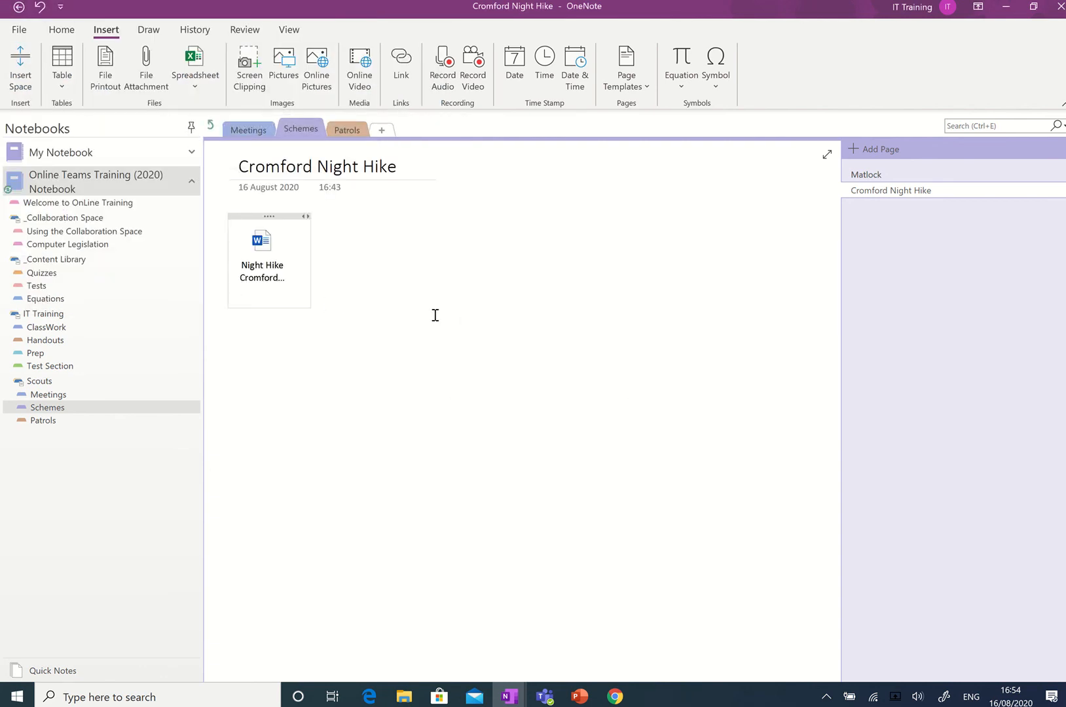
Insert the attached Night Hike Cromford Derbyshire document as a printout on its page.
right_click(271, 268)
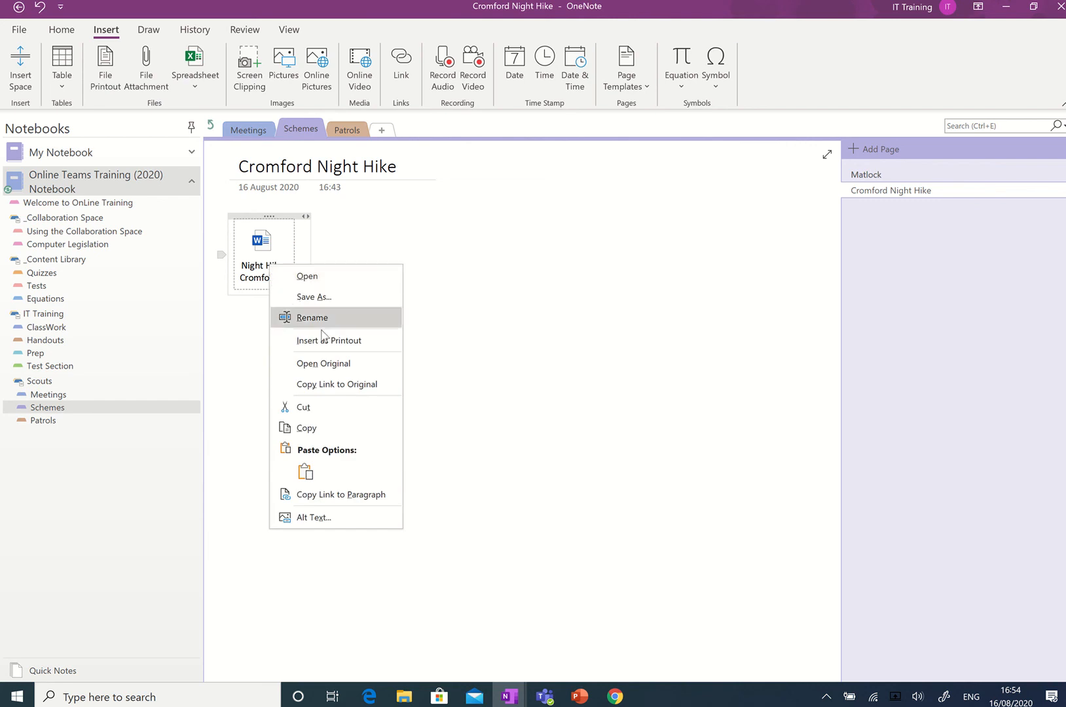
left_click(331, 364)
left_click(505, 393)
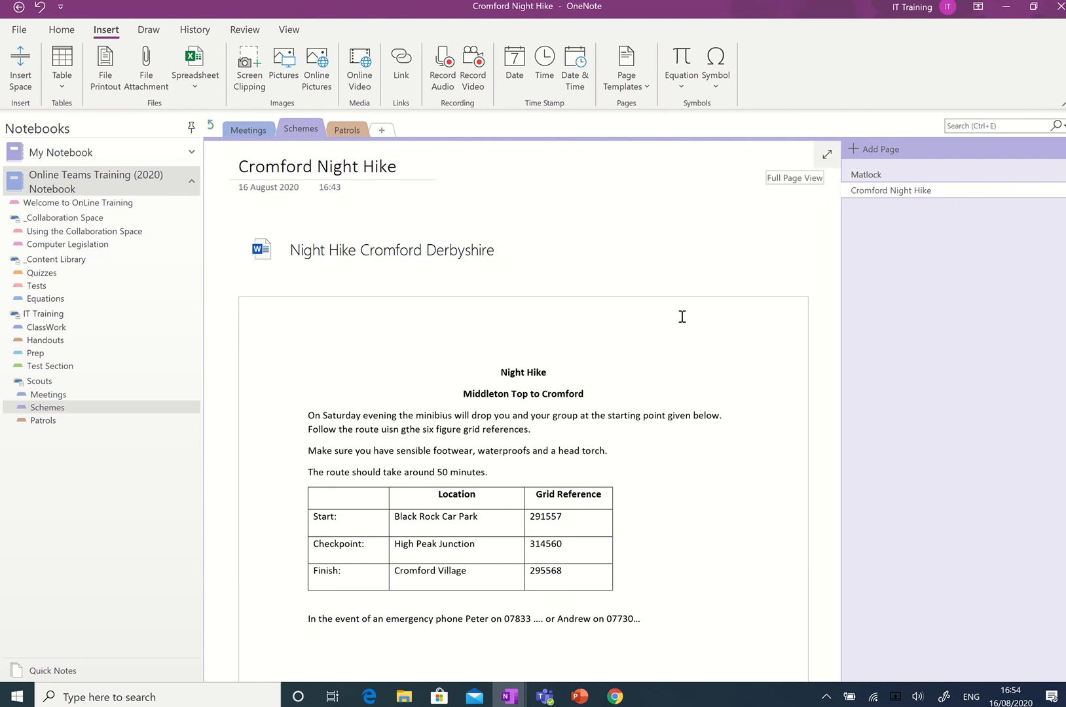
scroll(567, 441, "down", 2)
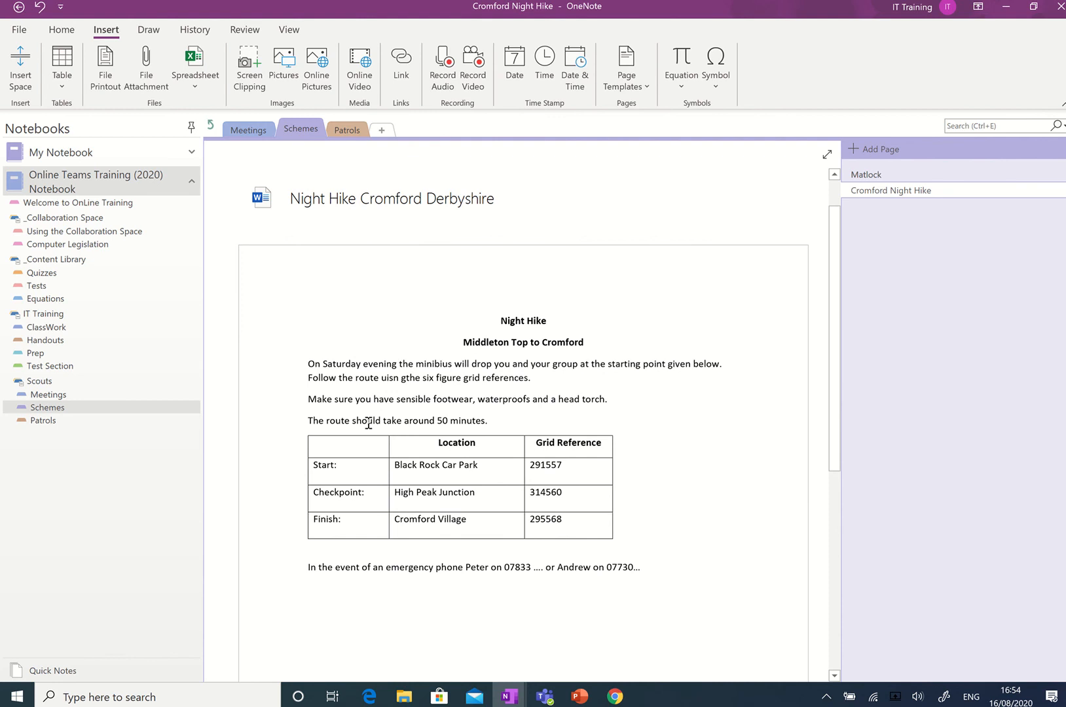
Open the attached Night Hike document in Word, set the route time to 60 minutes, and save and close it.
double_click(262, 197)
left_click(520, 392)
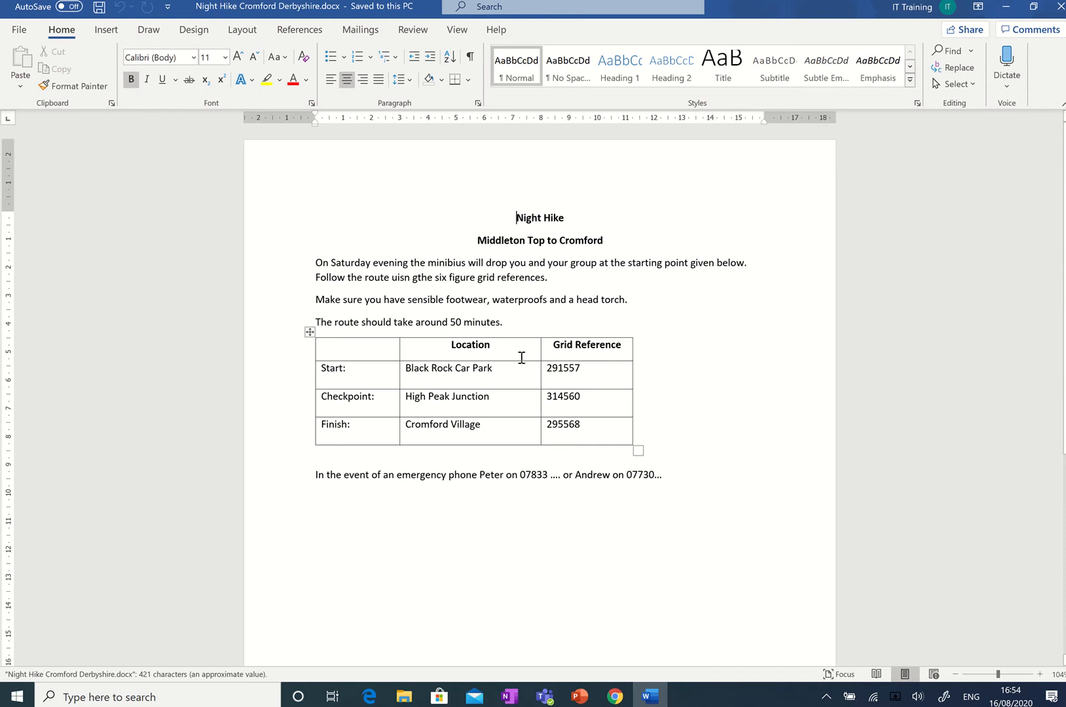
left_click(462, 322)
key("BackSpace")
key("BackSpace")
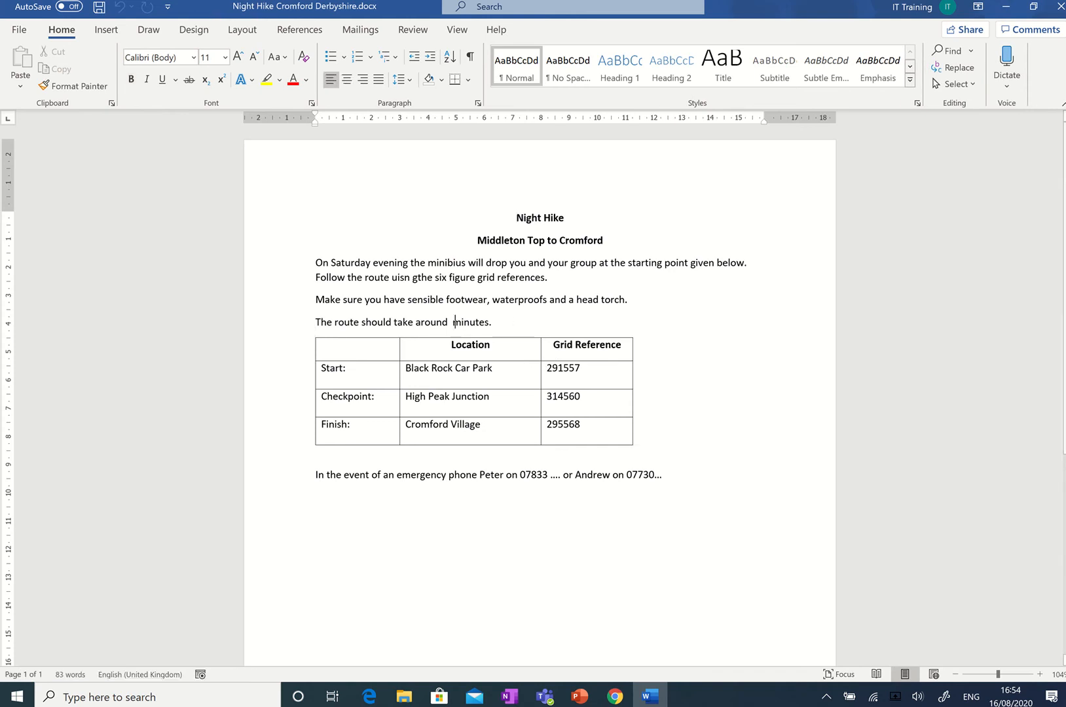
type("60")
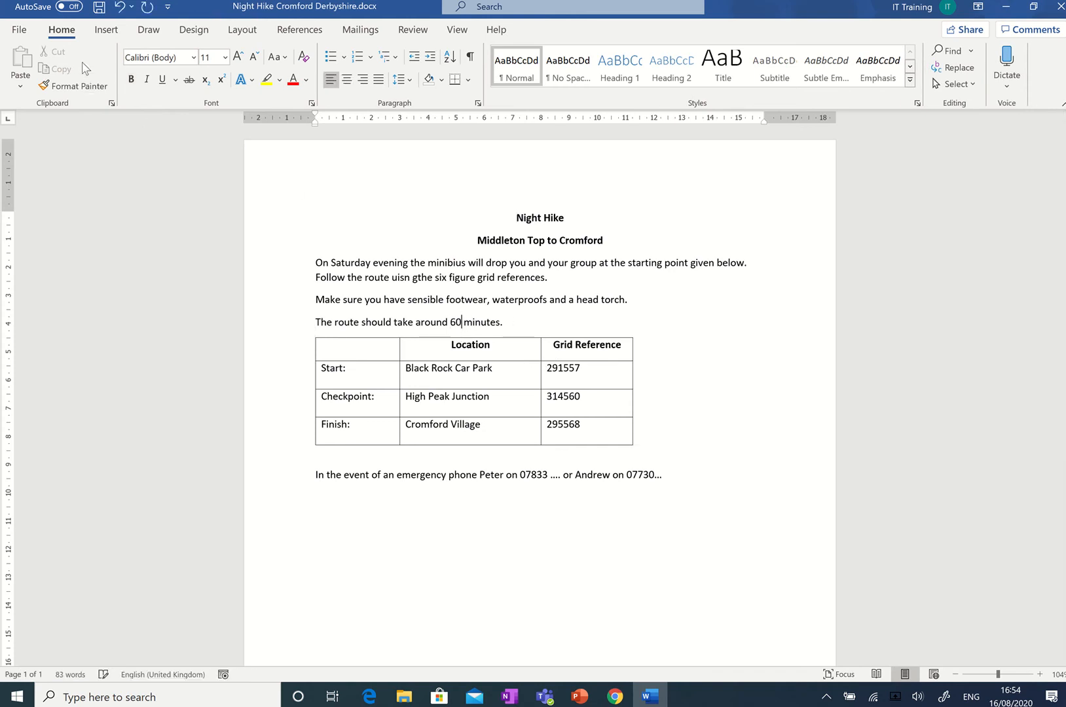
left_click(100, 8)
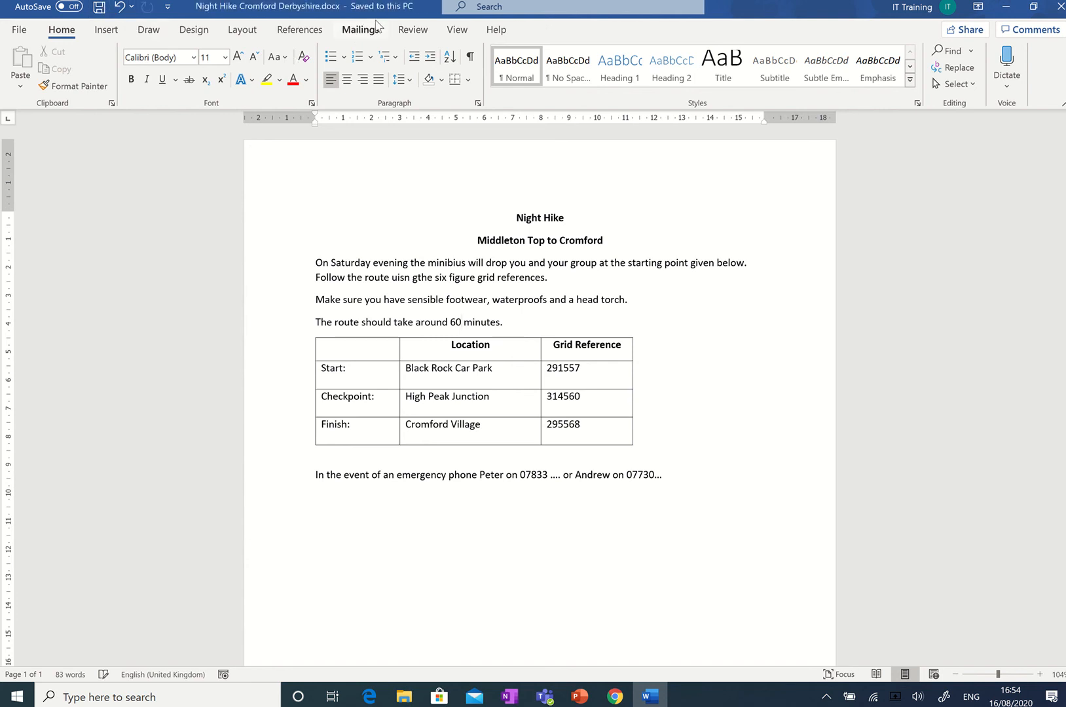
left_click(1061, 8)
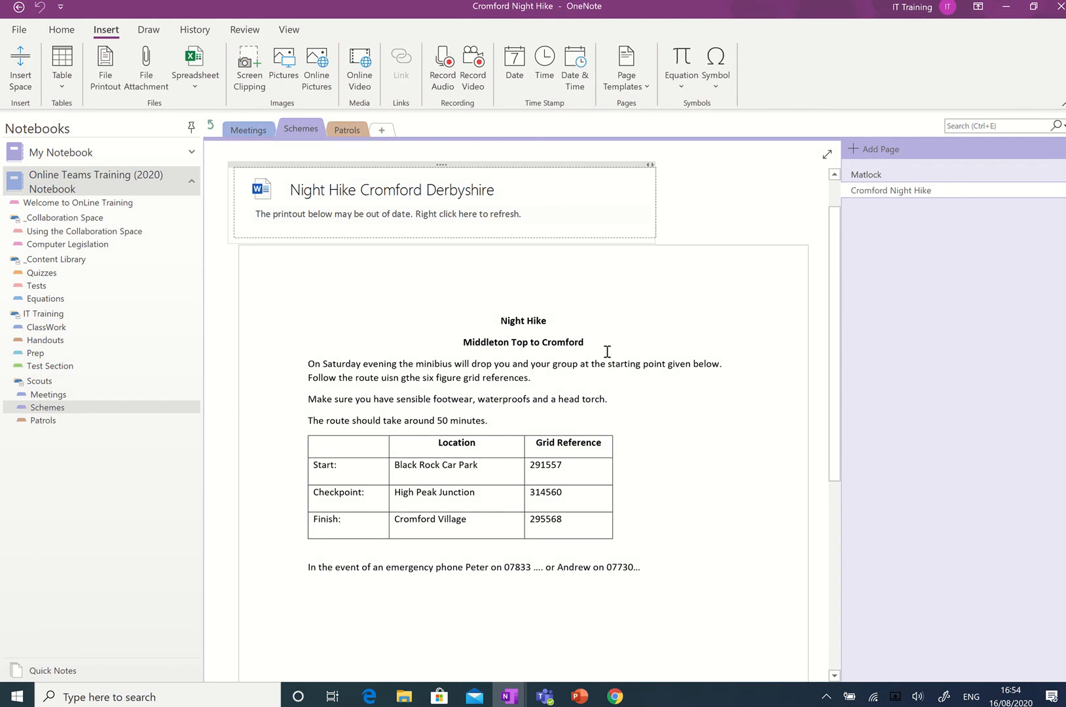
Refresh the out-of-date printout of the Night Hike document on the Cromford Night Hike page.
right_click(354, 216)
left_click(403, 295)
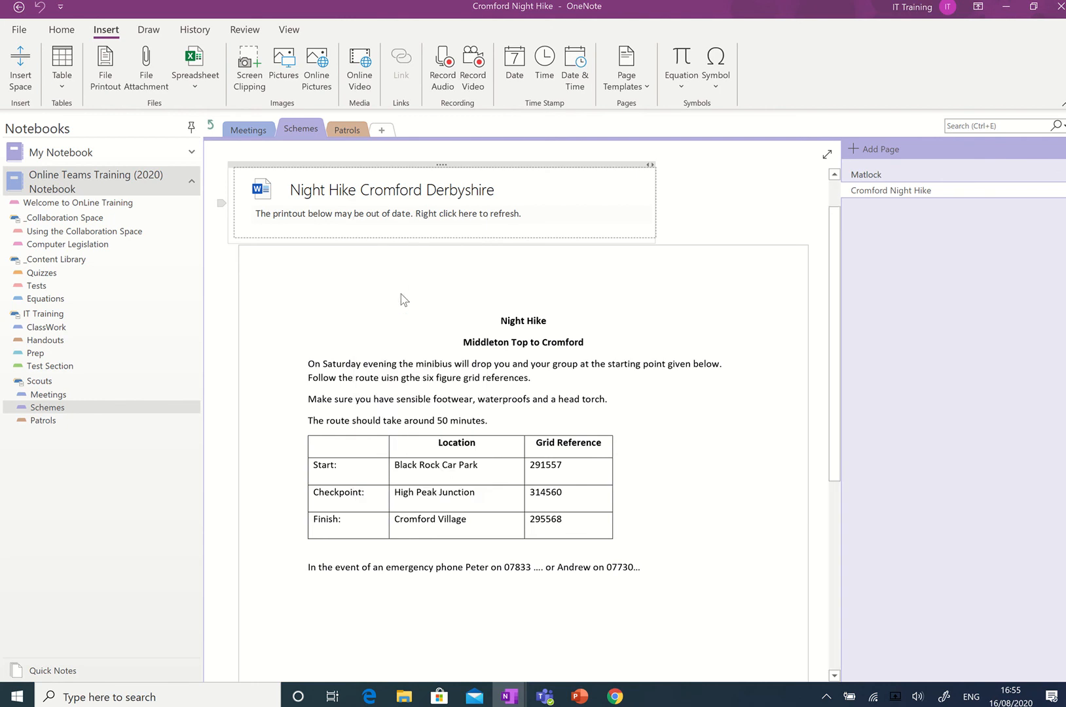
left_click(504, 393)
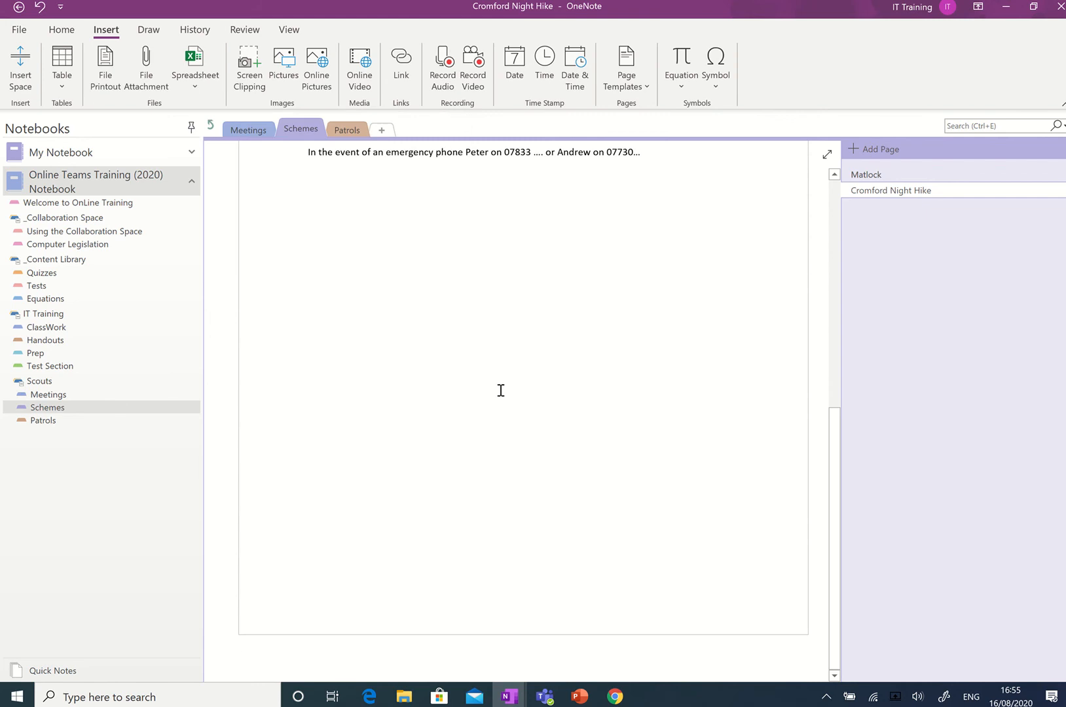
scroll(501, 387, "up", 8)
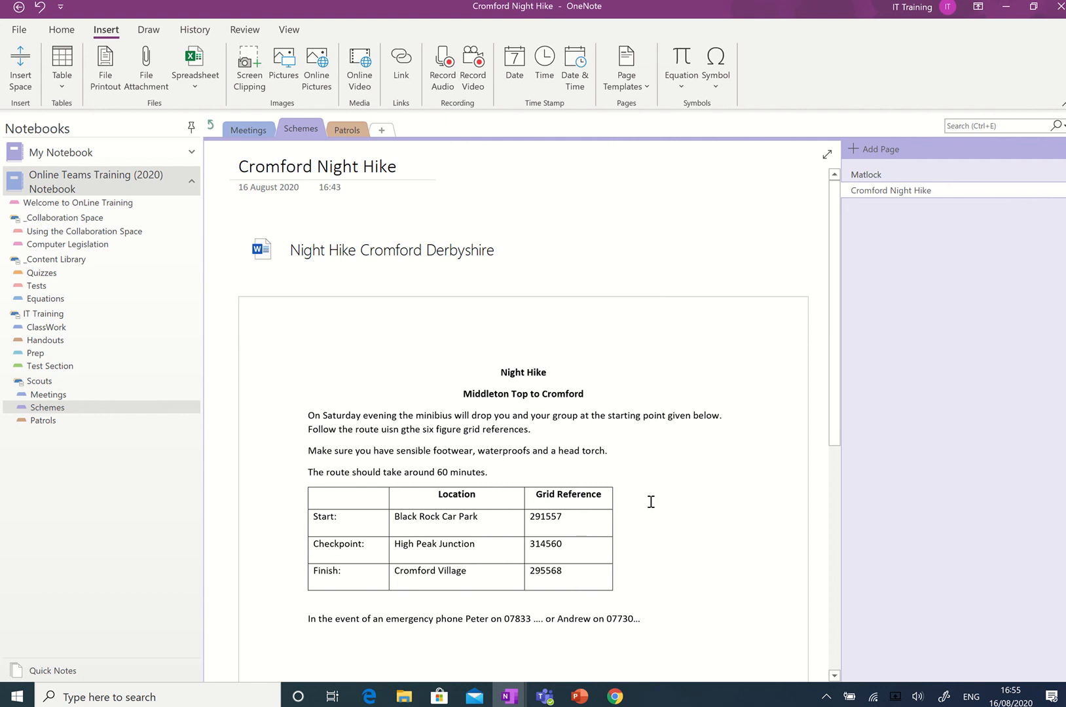
Return to the Matlock page and look over the questions in its PDF printout.
left_click(871, 176)
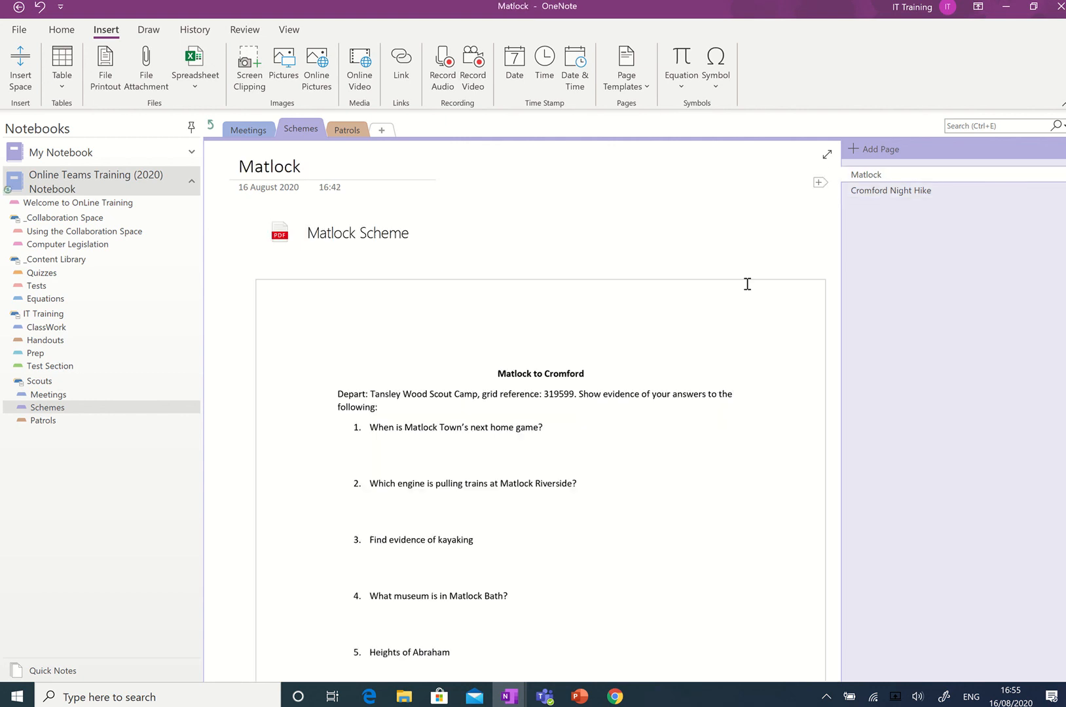
scroll(415, 444, "down", 2)
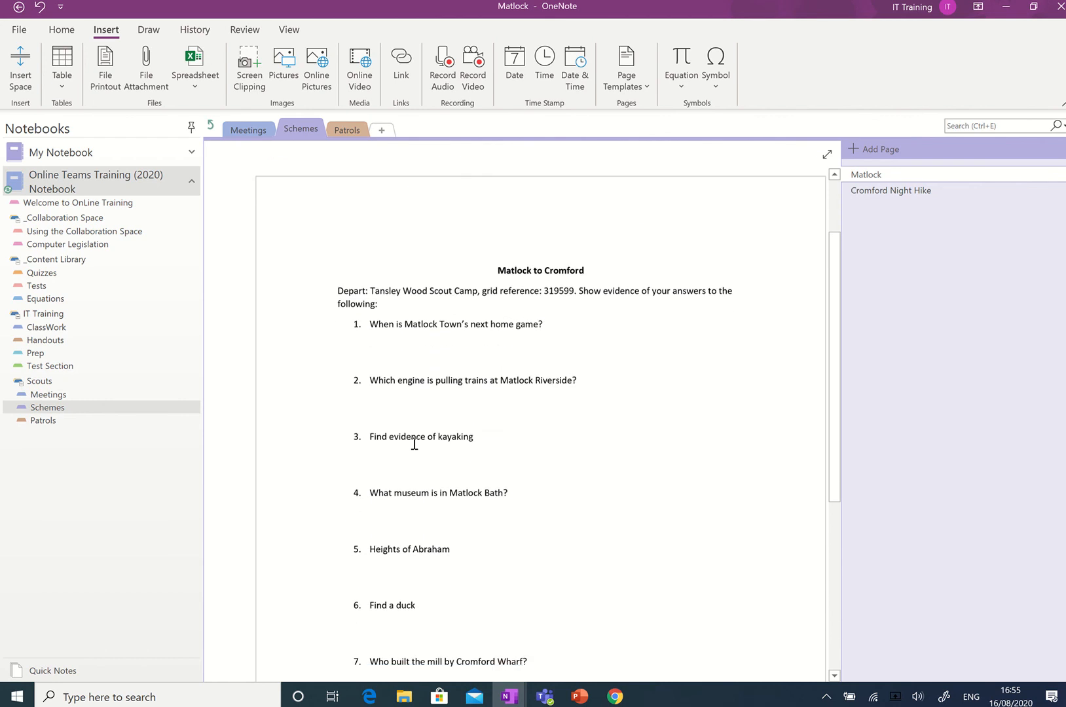
scroll(415, 444, "up", 1)
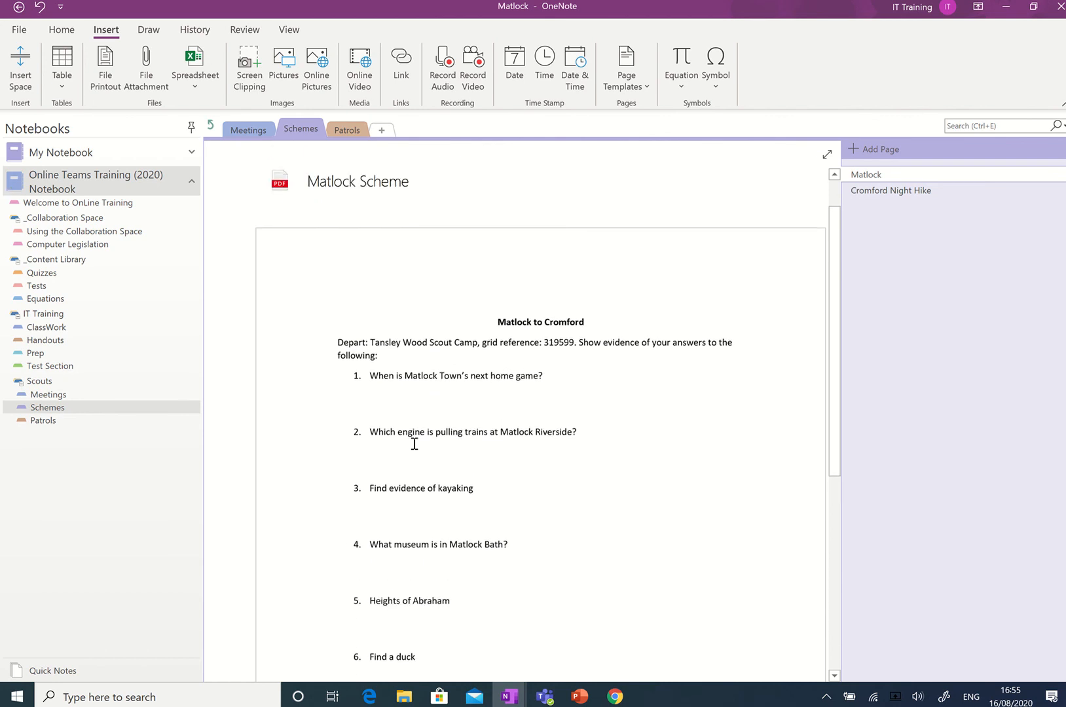
scroll(414, 444, "down", 1)
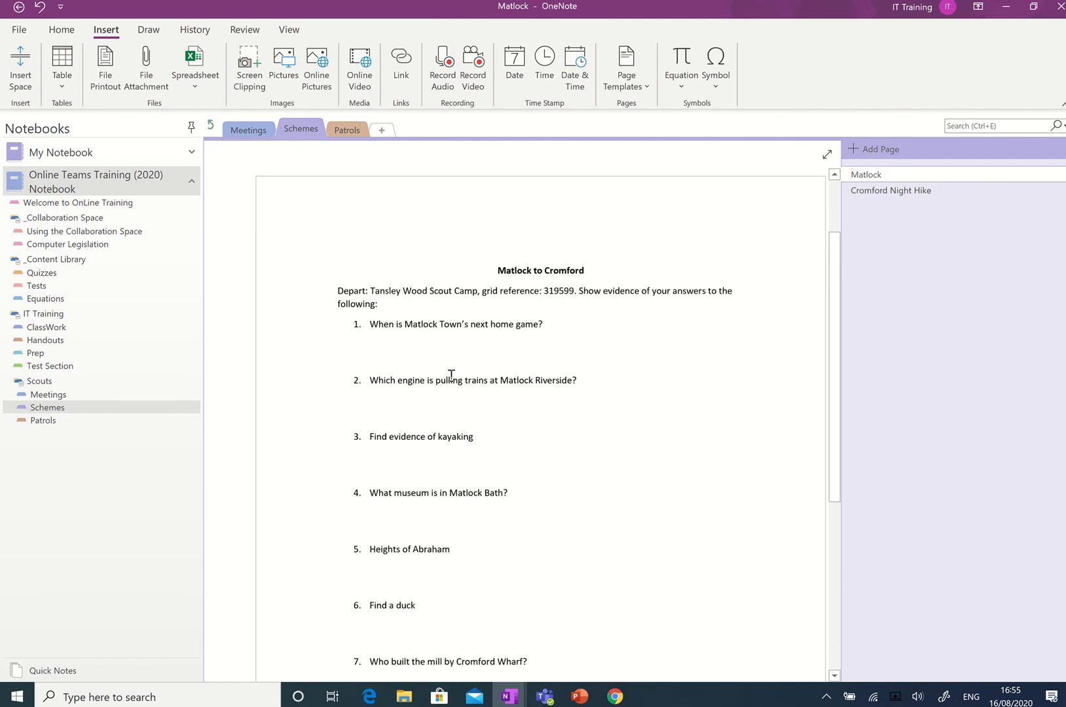
Handwrite "13th March 2021" with a black pen beneath question 1 on the Matlock PDF printout.
left_click(463, 351)
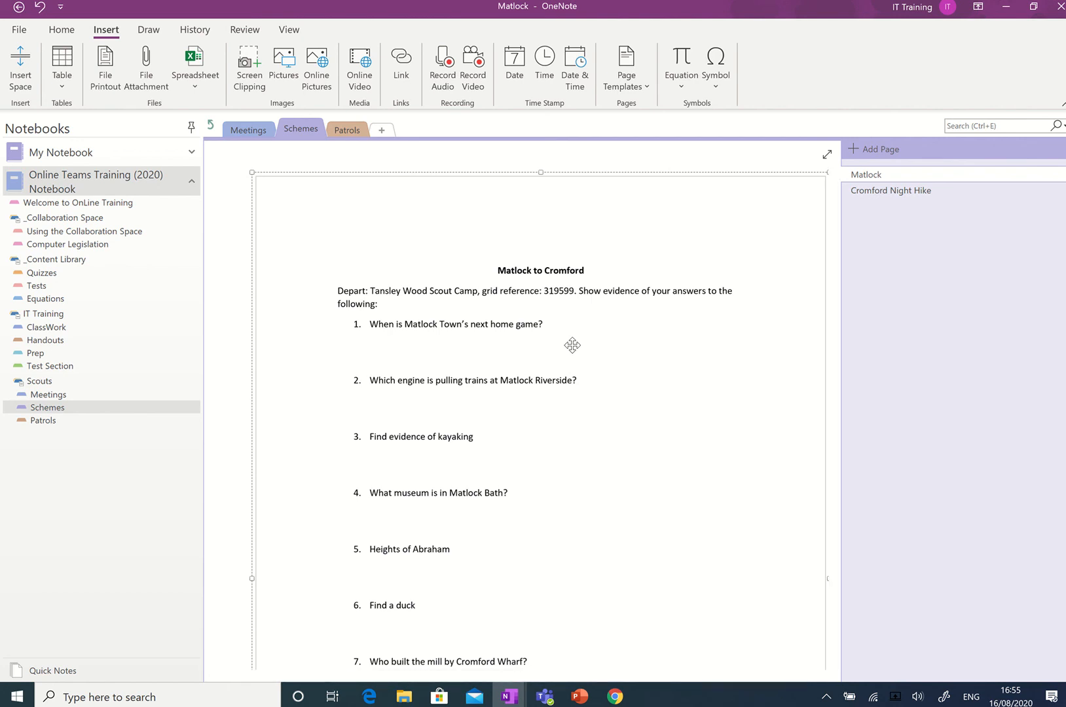
left_click(154, 30)
left_click(116, 77)
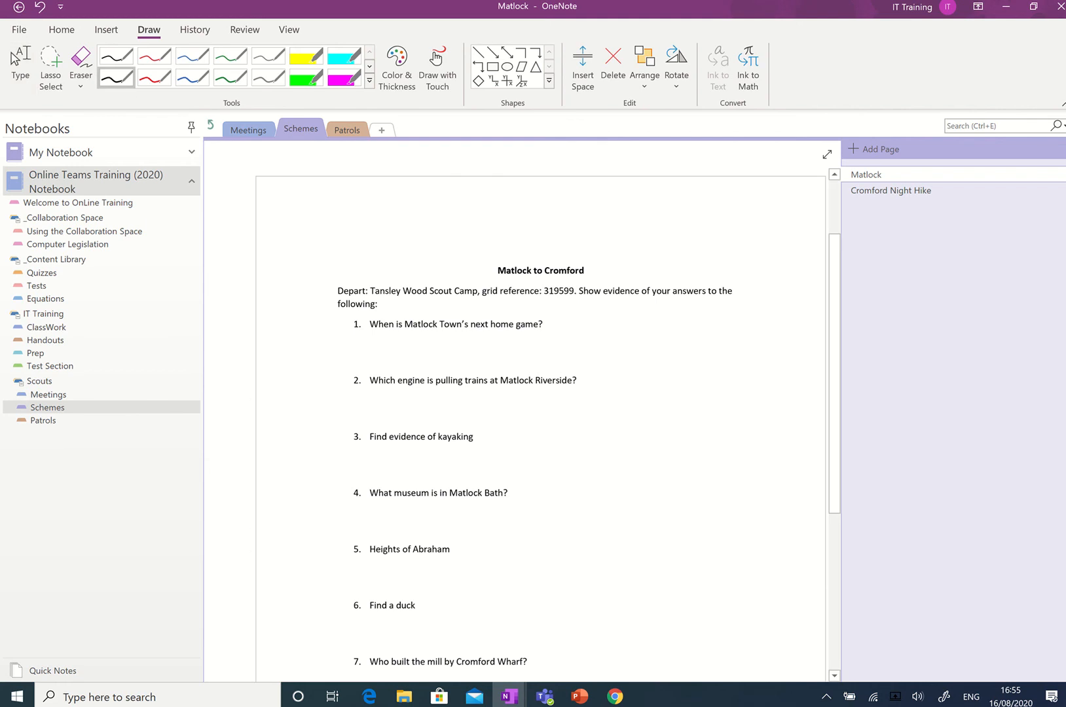
left_click_drag(411, 346, 409, 357)
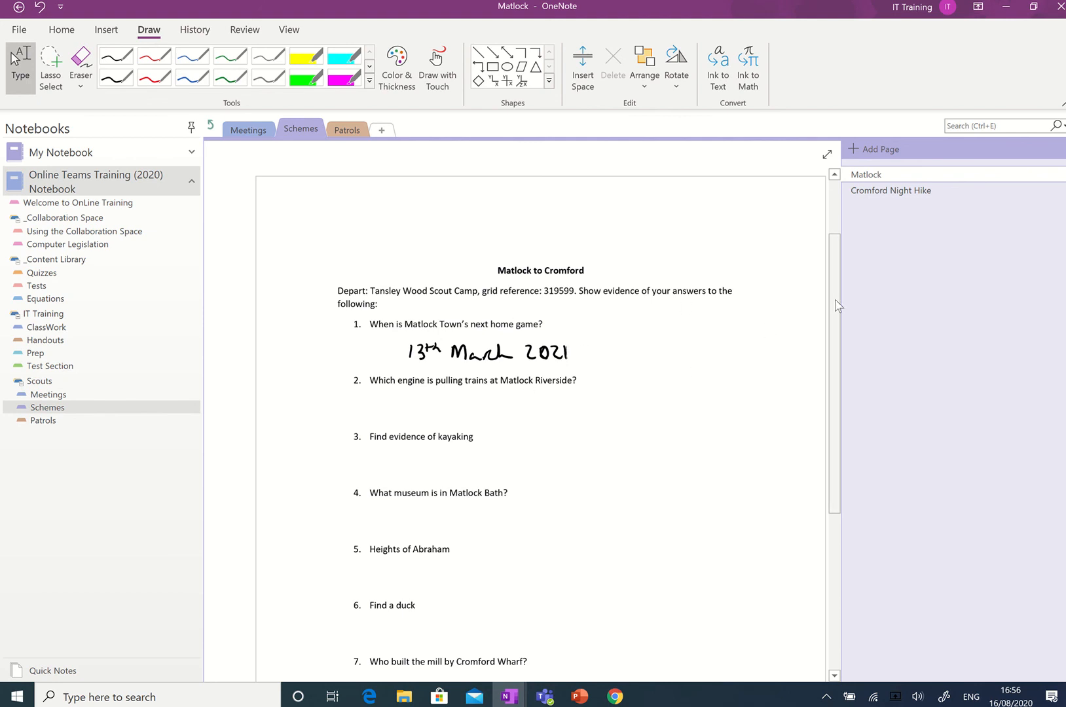
Look over the annotated Matlock printout and the Word document printout on the Cromford Night Hike page.
mouse_move(838, 306)
left_mouse_down()
mouse_move(838, 268)
mouse_move(837, 283)
left_mouse_up()
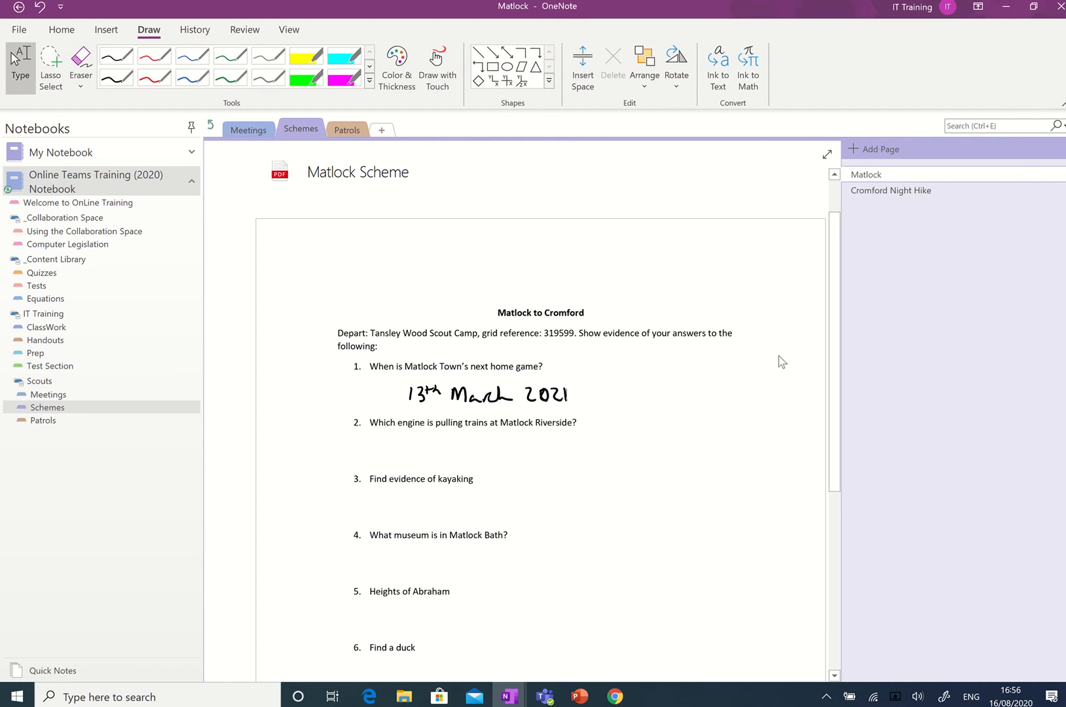
scroll(781, 363, "down", 1)
scroll(781, 362, "up", 1)
left_click(858, 192)
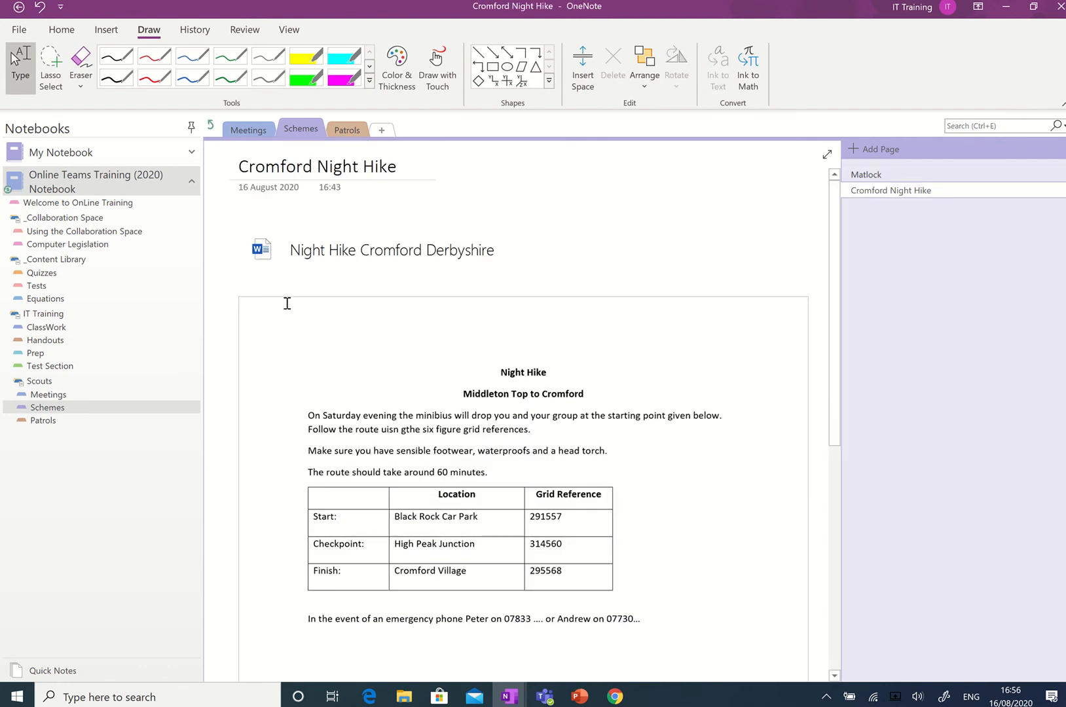
scroll(474, 419, "down", 1)
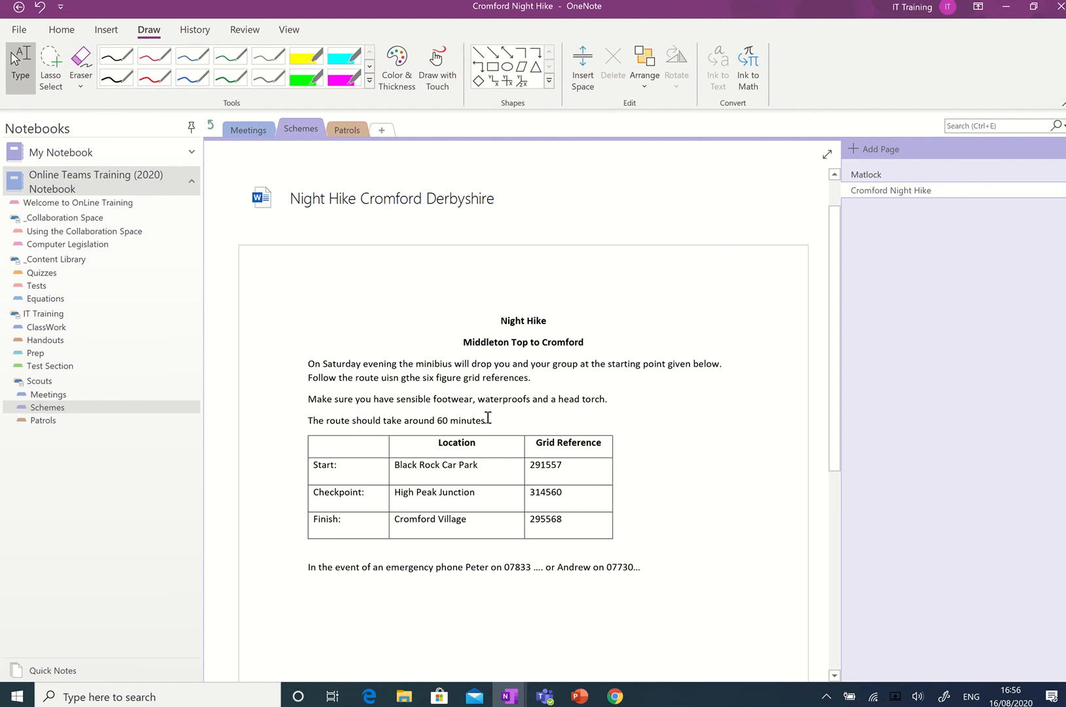
scroll(488, 413, "up", 2)
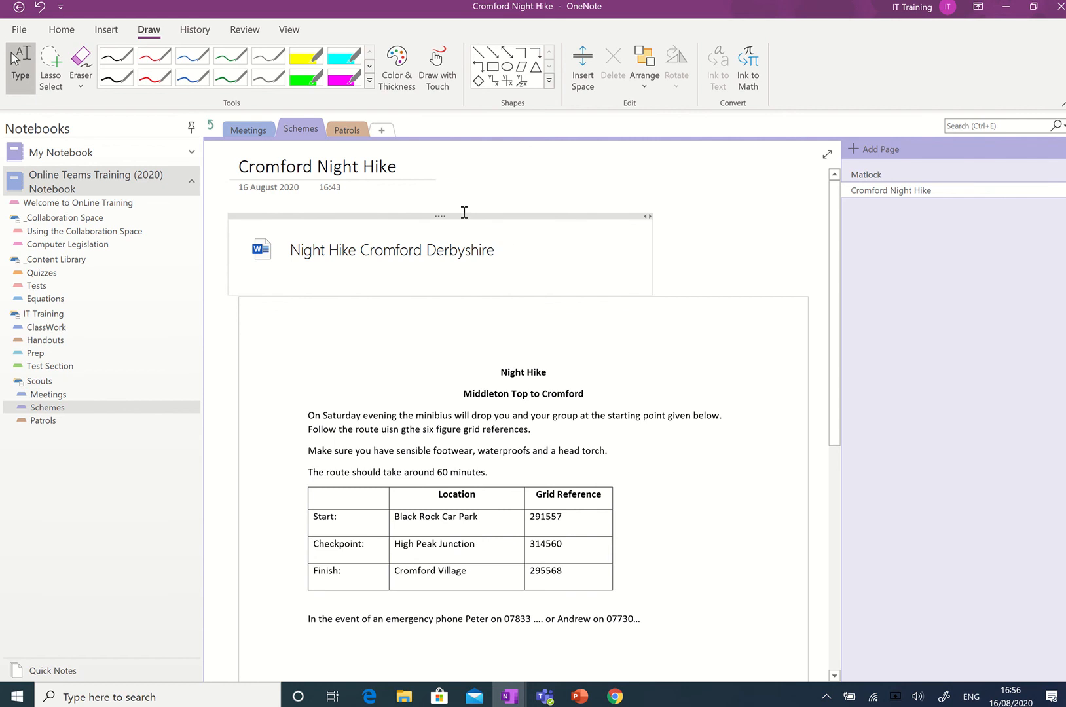
mouse_move(438, 2)
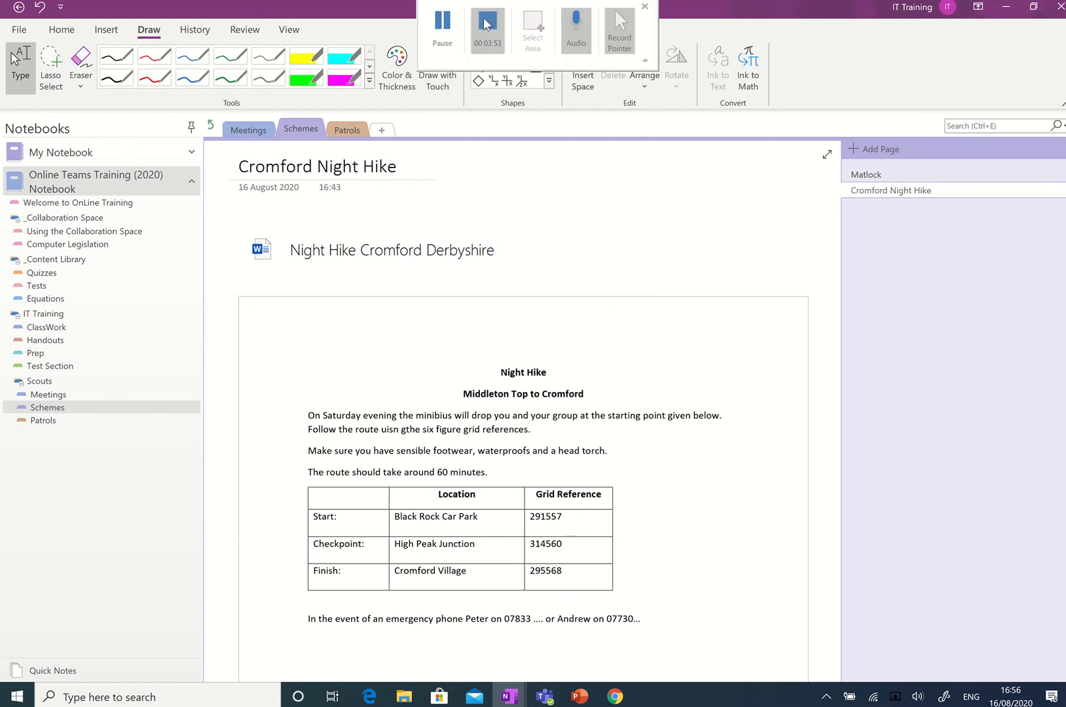